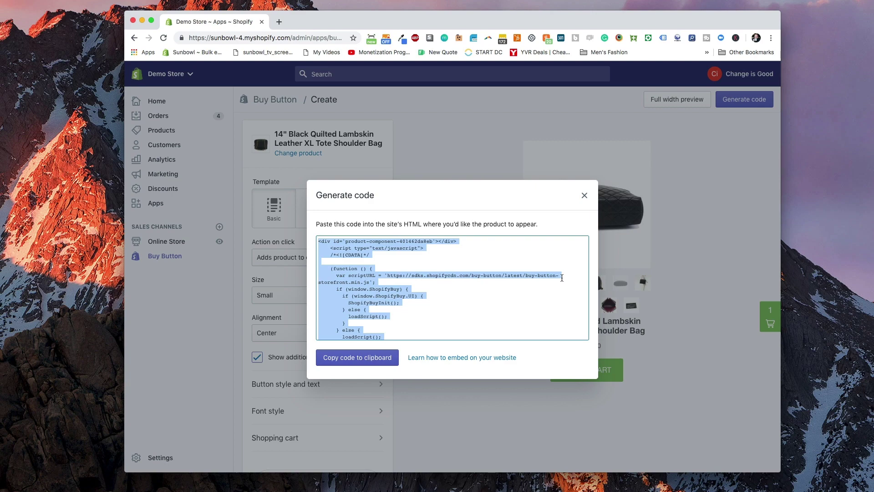
# Open the howtoshopify.com WordPress admin dashboard in a new browser tab.
pyautogui.press('super+t')
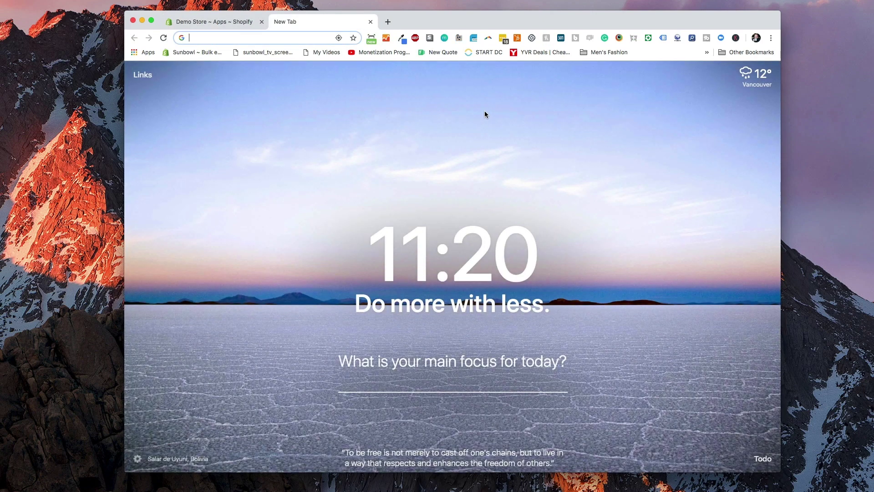
pyautogui.write('how')
pyautogui.press('Return')
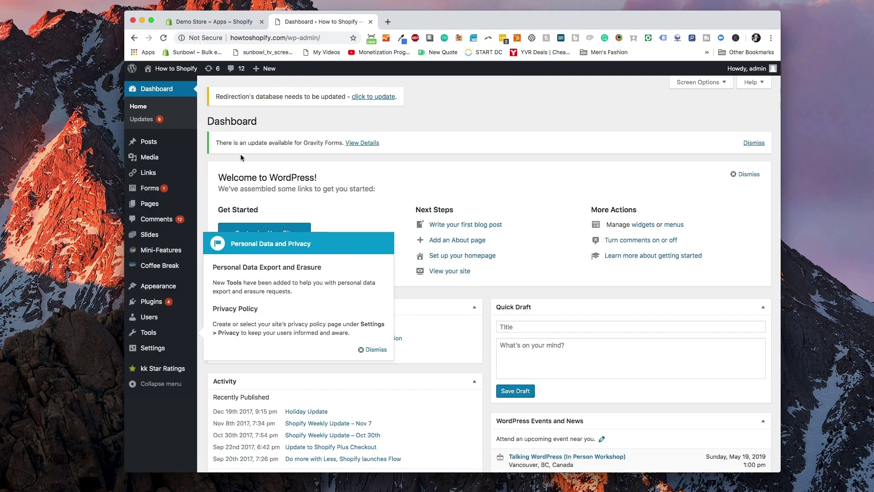
# Start a new WordPress page and insert a Custom HTML block from the Formatting blocks.
pyautogui.moveTo(172, 208)
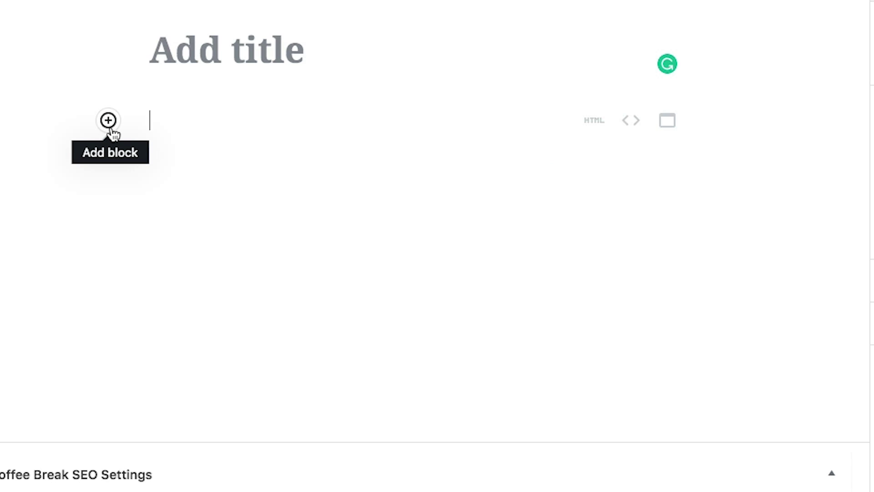
pyautogui.click(109, 120)
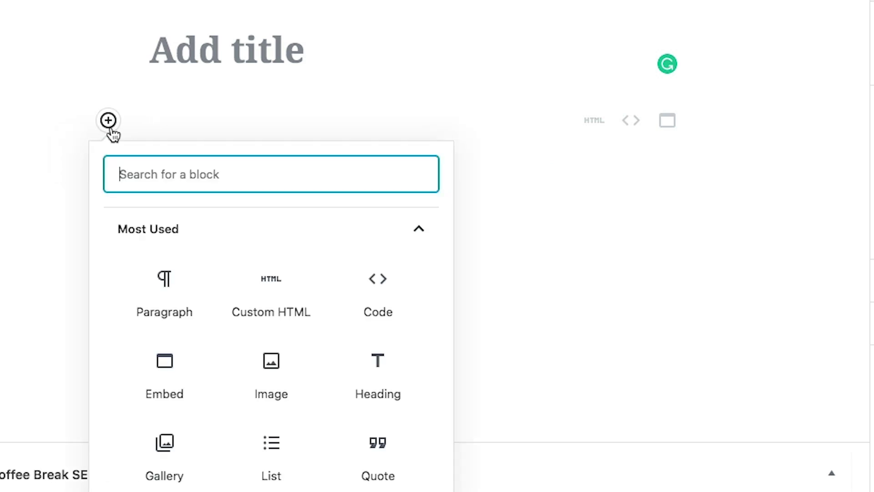
pyautogui.click(409, 246)
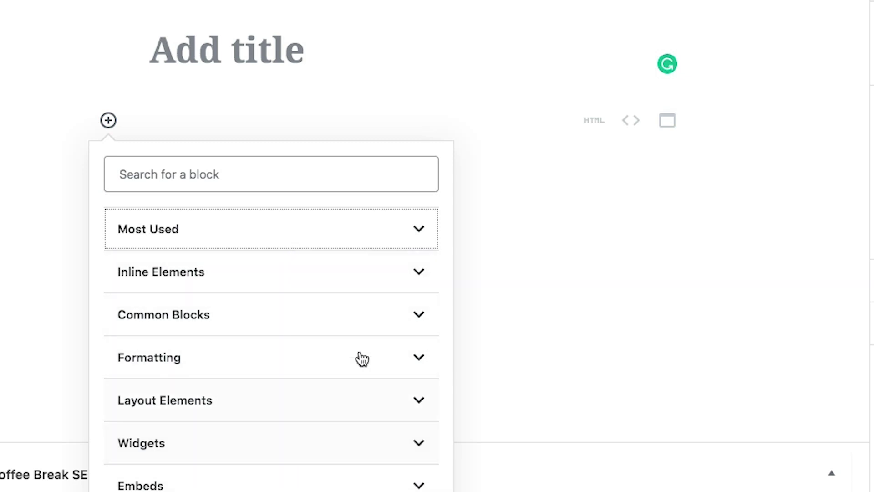
pyautogui.click(422, 359)
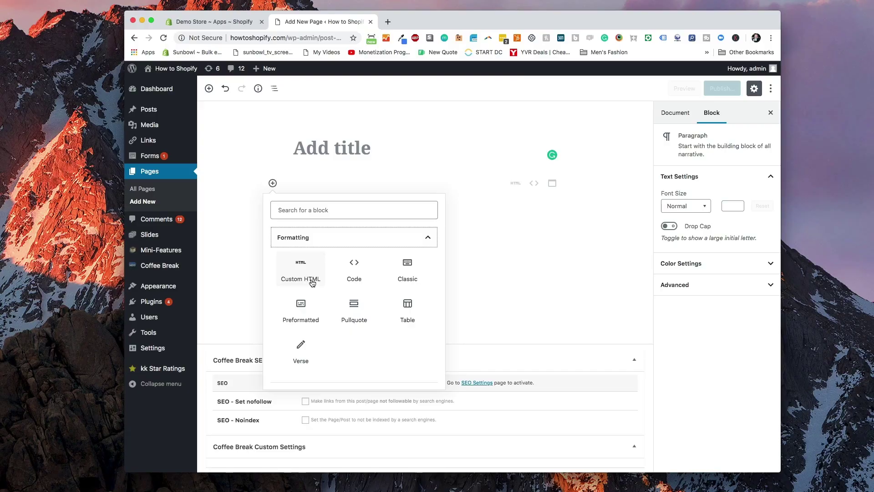
pyautogui.click(308, 278)
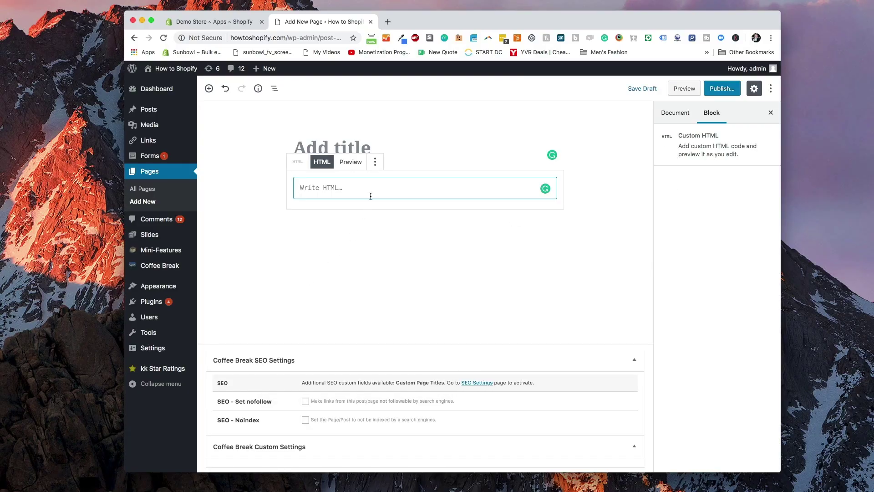
# Paste the copied Shopify Buy Button embed code into the Custom HTML block and review it.
pyautogui.press('super+v')
pyautogui.click(579, 238)
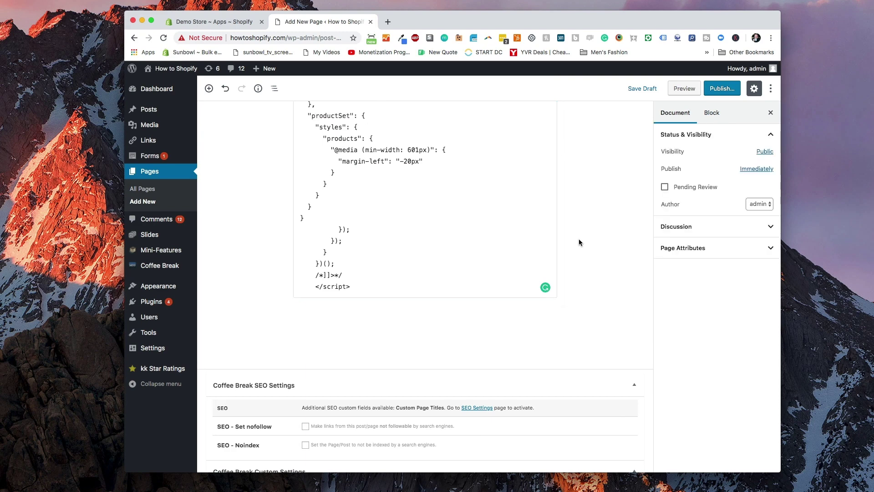
pyautogui.scroll(8, 579, 239)
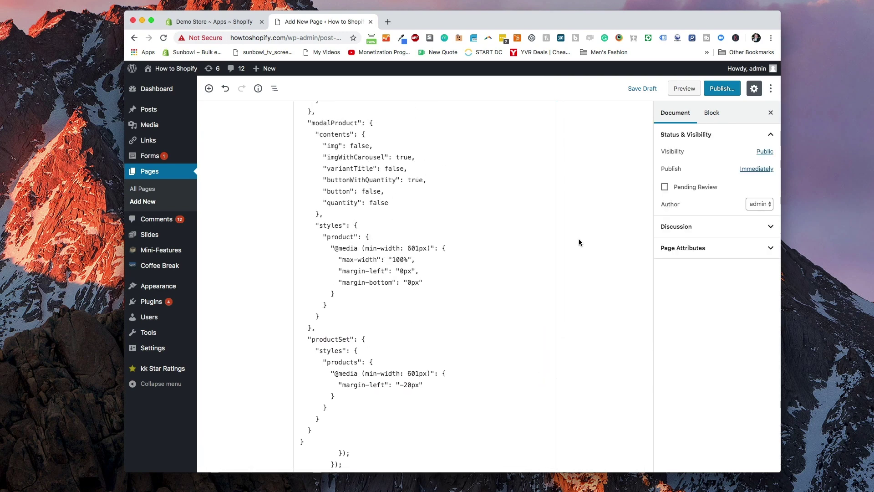
pyautogui.scroll(10, 579, 241)
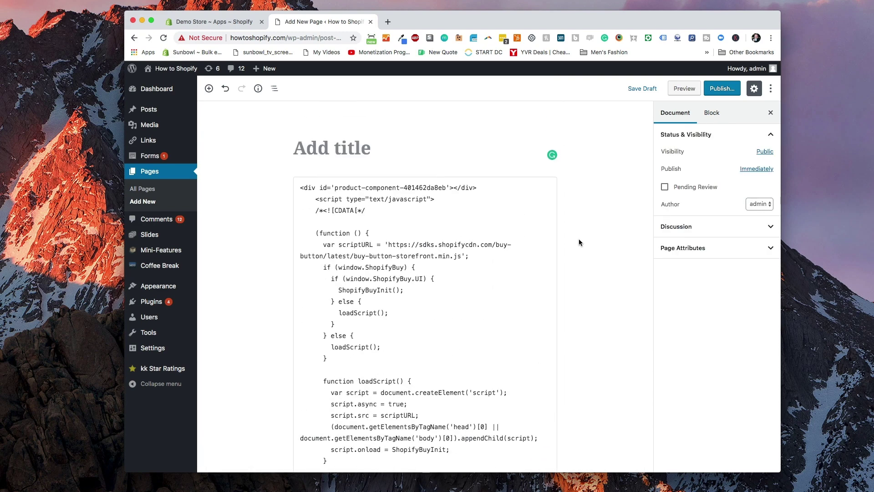
# Preview the WordPress page and view several of the bag's product images.
pyautogui.click(684, 89)
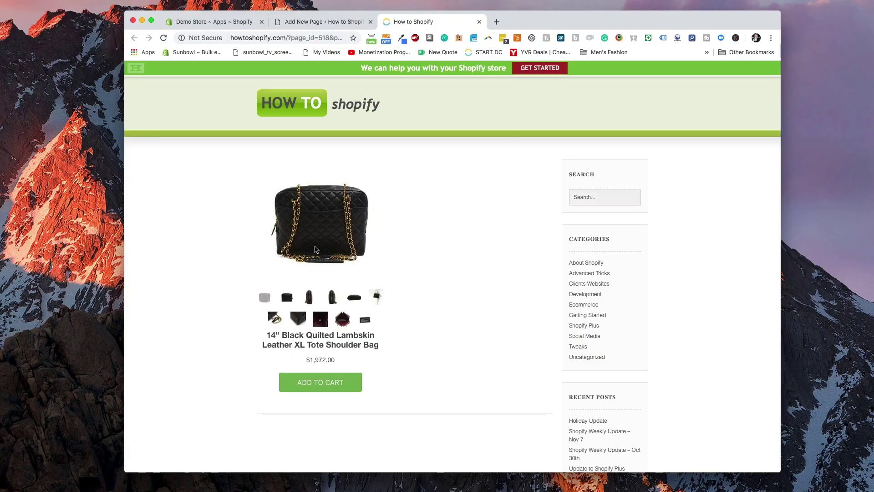
pyautogui.click(331, 301)
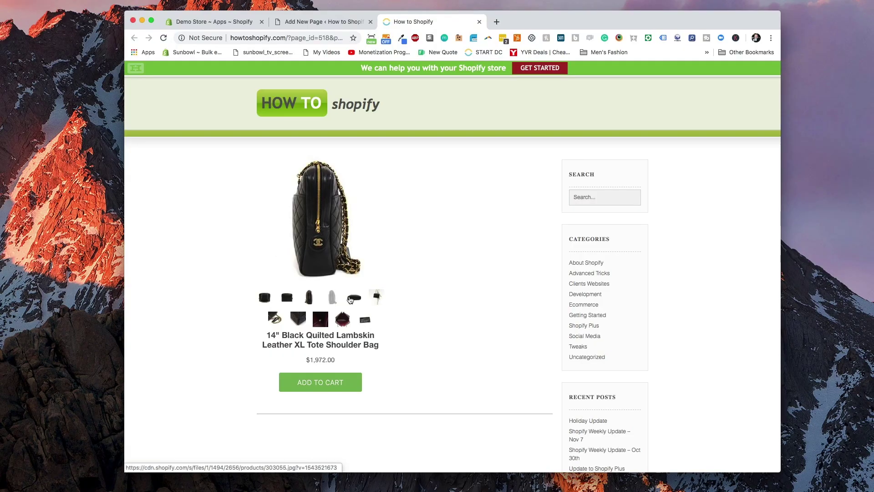
pyautogui.click(350, 300)
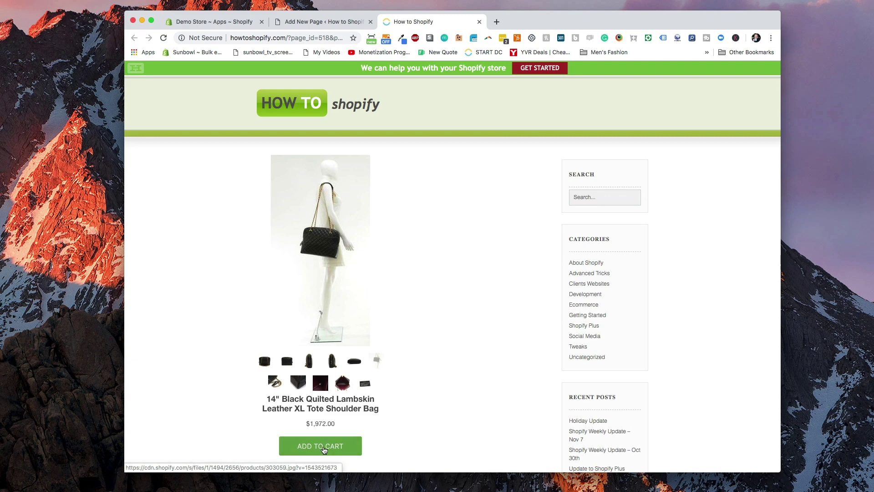
# Add the tote shoulder bag to the cart and proceed to checkout, bringing the checkout window into view.
pyautogui.click(319, 447)
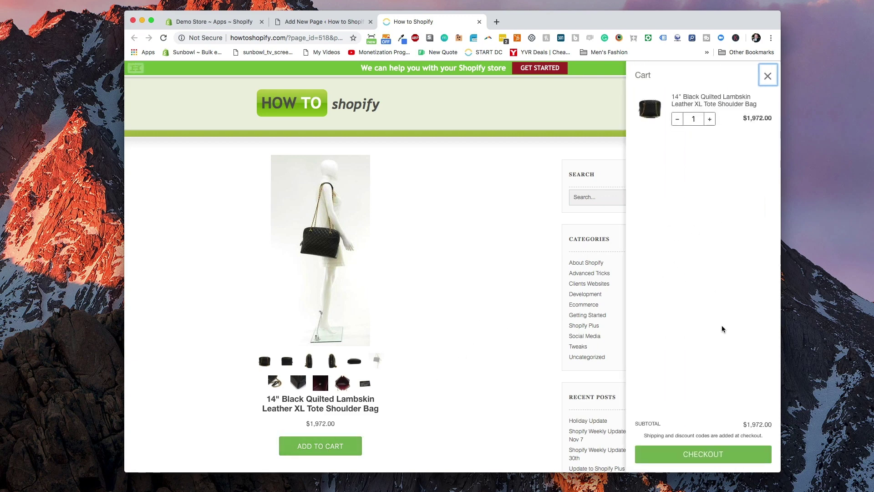
pyautogui.click(714, 450)
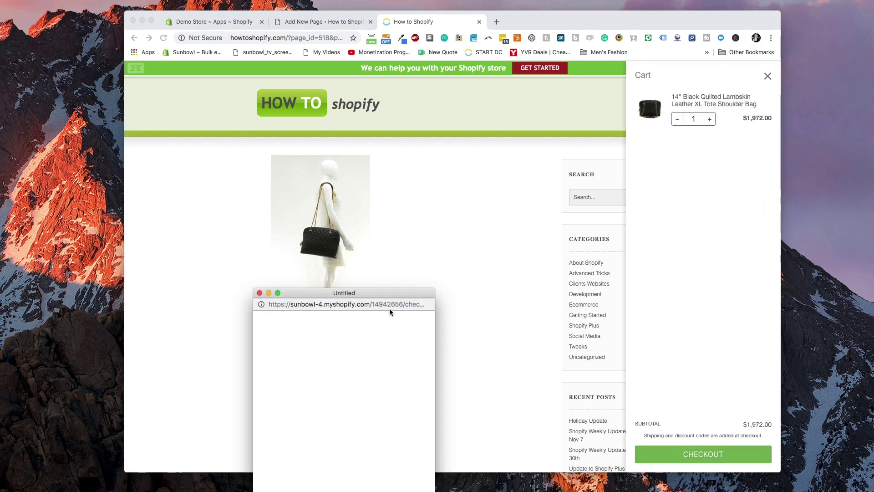
pyautogui.moveTo(376, 297); pyautogui.dragTo(426, 152)
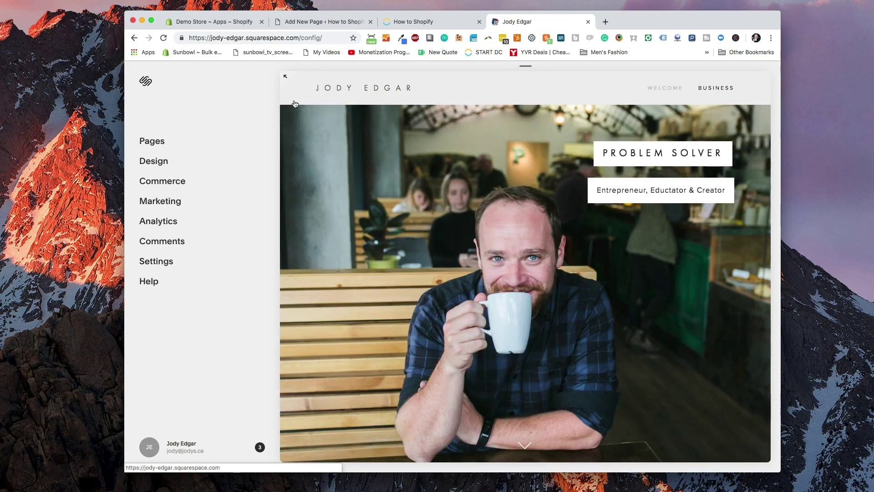
# In the Squarespace site editor, add a Blank section under the Welcome page and open it.
pyautogui.click(177, 143)
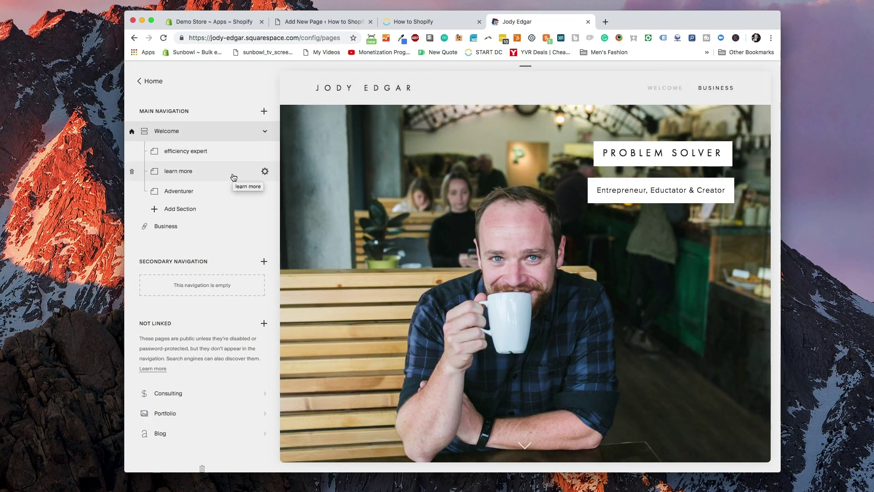
pyautogui.click(193, 211)
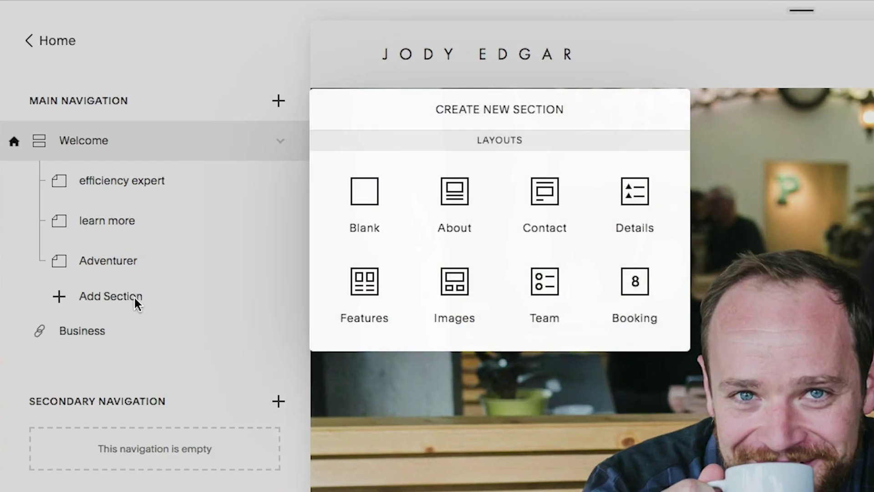
pyautogui.click(371, 218)
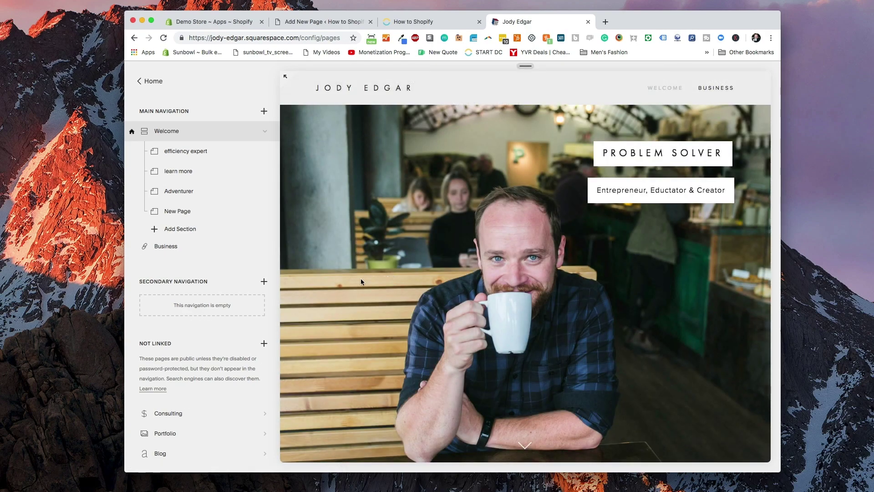
pyautogui.click(185, 212)
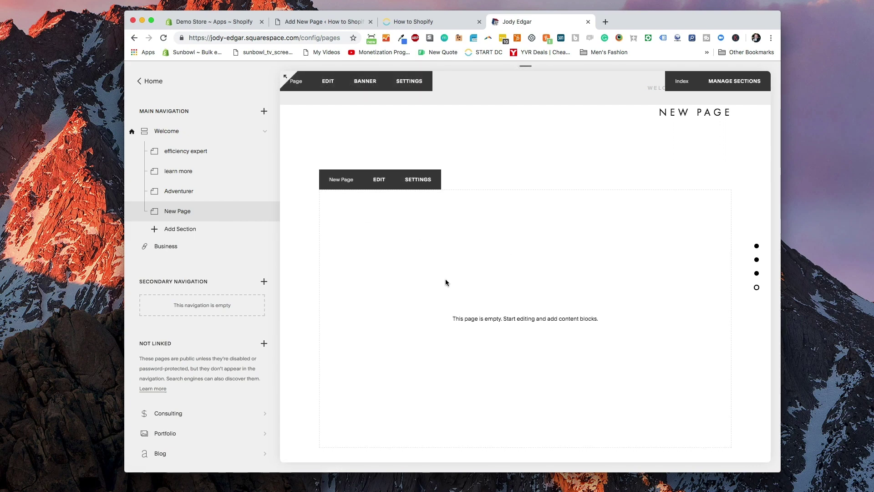
# Edit the new section's content and insert a Code block.
pyautogui.click(379, 180)
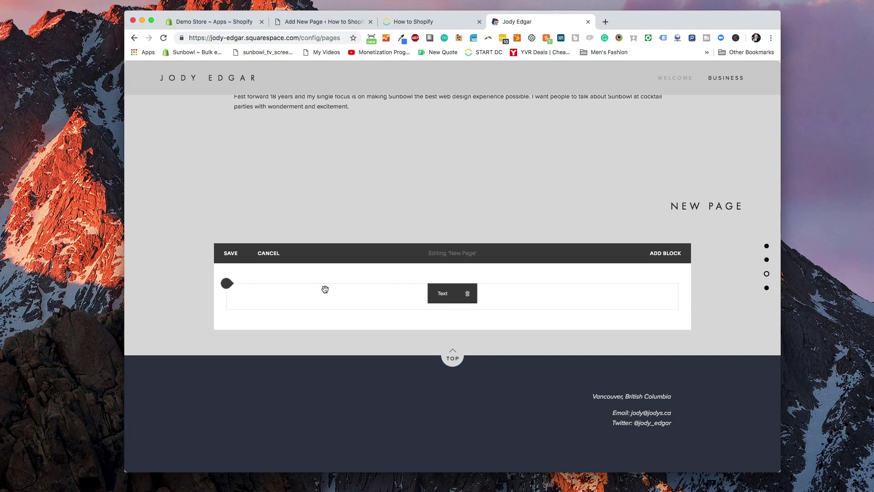
pyautogui.click(226, 284)
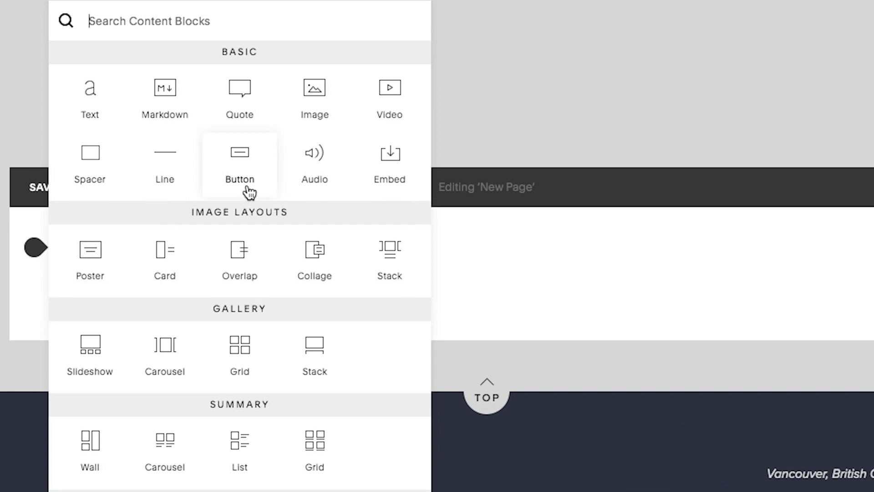
pyautogui.scroll(-8, 249, 192)
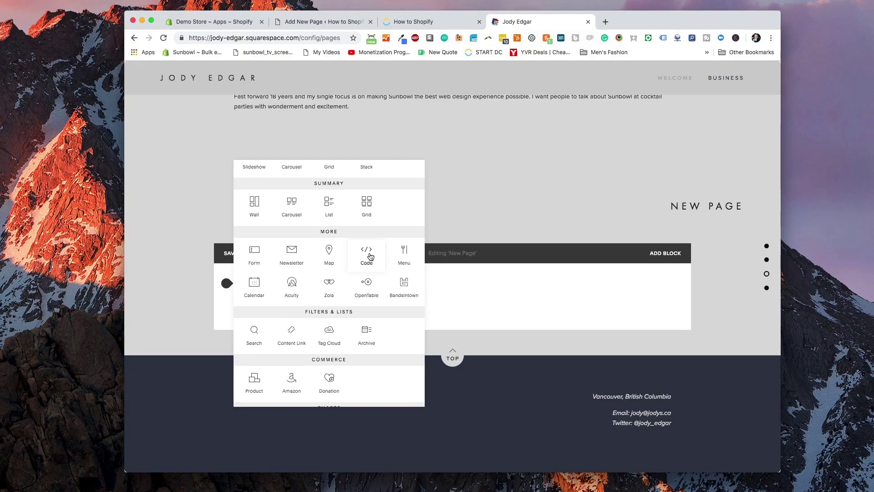
pyautogui.click(367, 253)
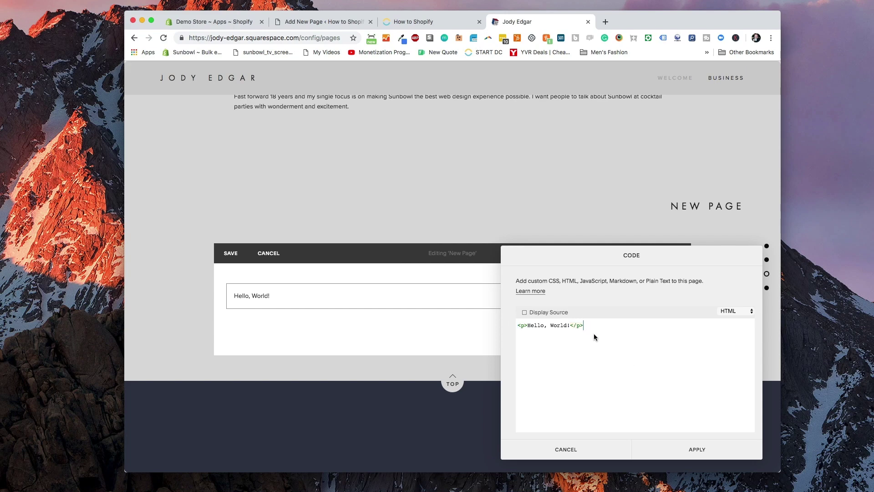
# Replace the Code block's default HTML with the copied Buy Button embed code, apply it and save the page.
pyautogui.press('super+a')
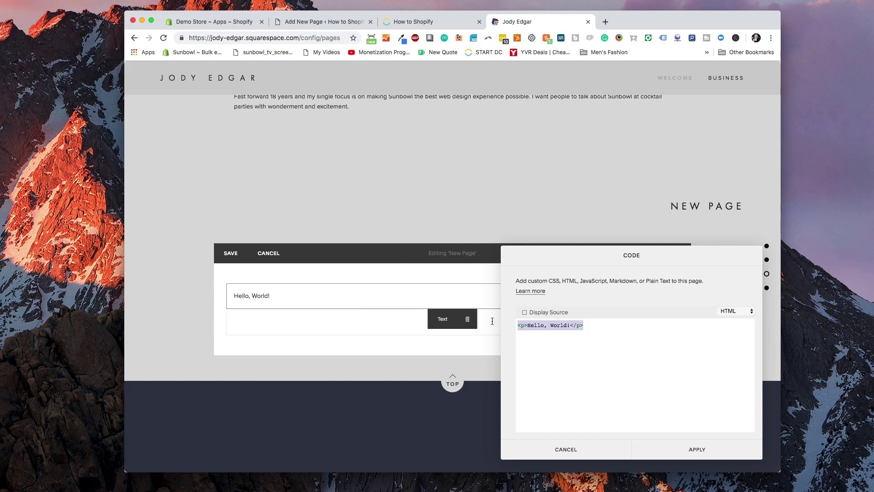
pyautogui.press('super+v')
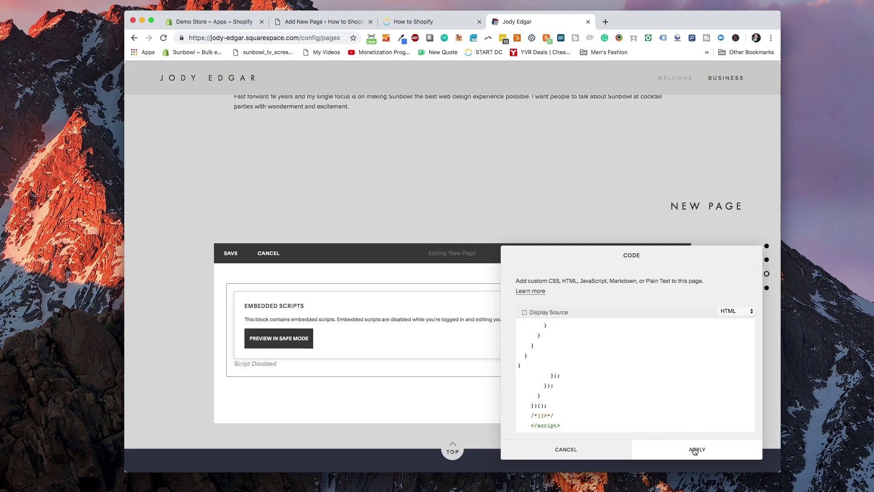
pyautogui.click(695, 450)
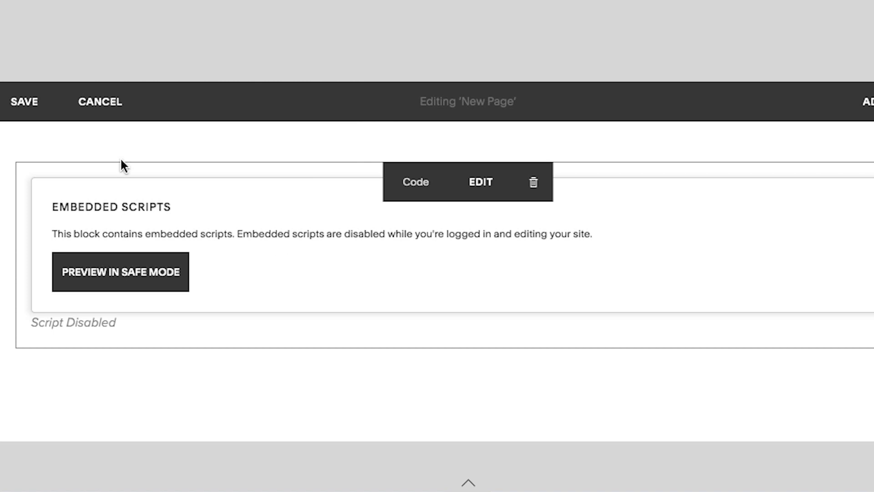
pyautogui.click(24, 104)
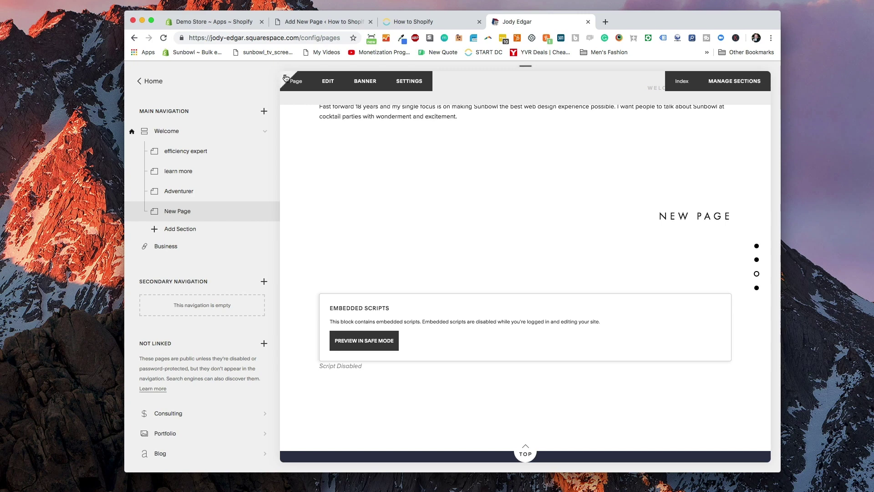
# Check the saved section in the full-screen view, return to the site editor and open the account's websites dashboard.
pyautogui.click(286, 78)
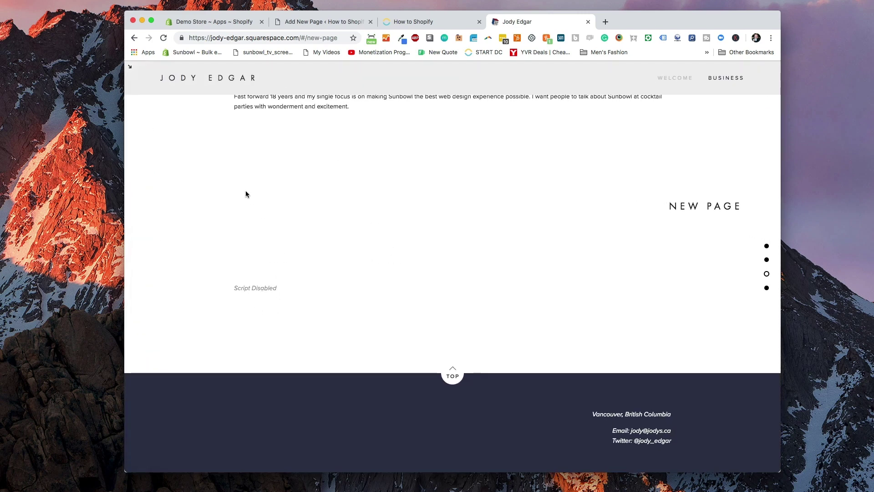
pyautogui.click(130, 67)
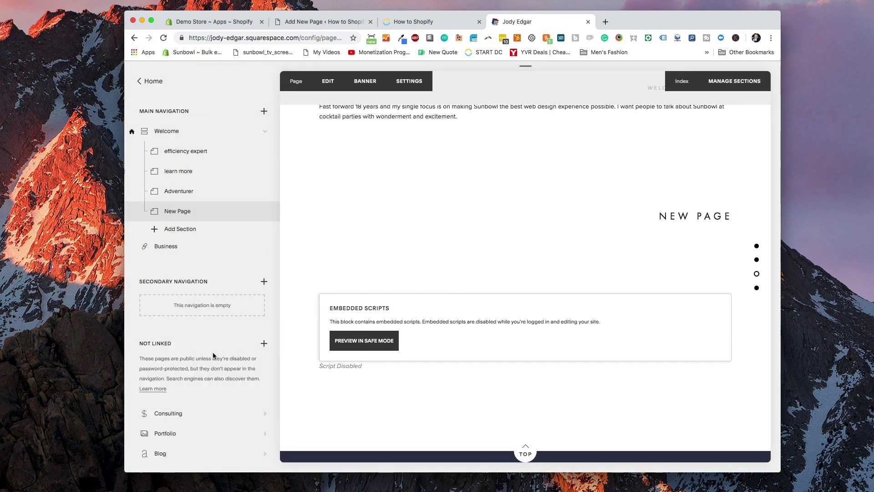
pyautogui.click(150, 82)
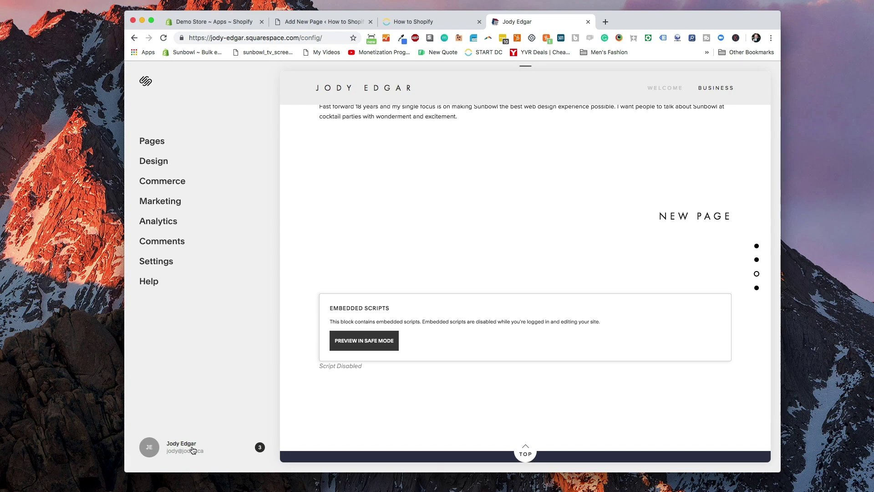
pyautogui.click(193, 450)
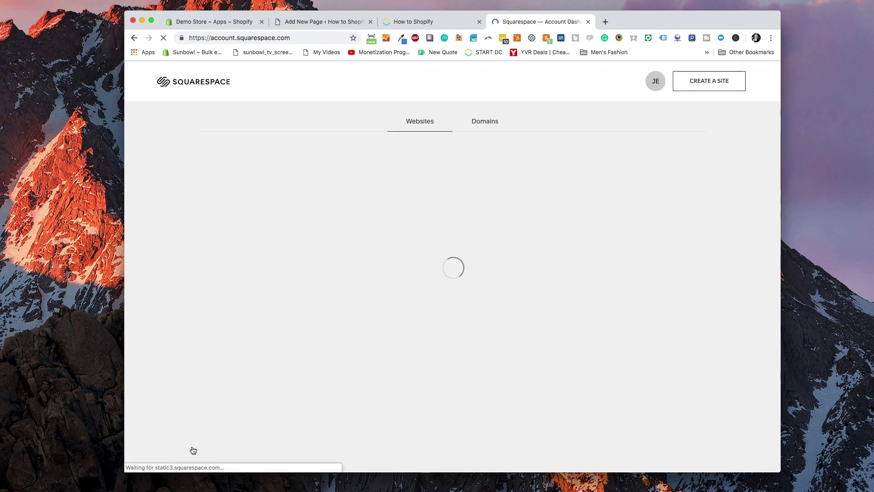
# Open the published Squarespace site and test adding the embedded shoulder bag to the cart in its new section.
pyautogui.click(290, 40)
pyautogui.write('jodys.ca')
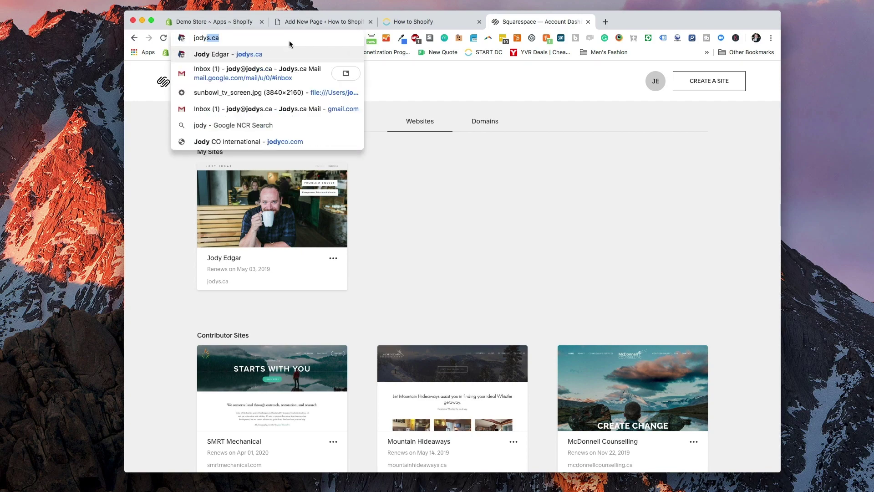
pyautogui.press('Return')
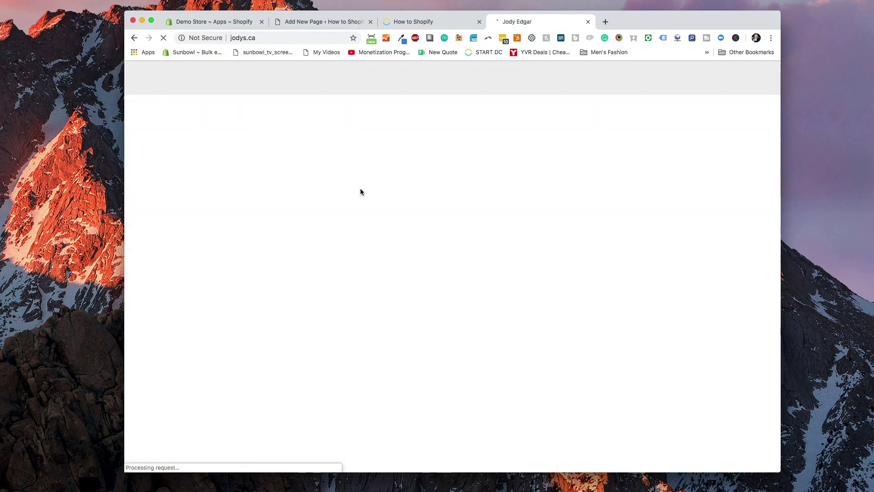
pyautogui.scroll(-5, 360, 191)
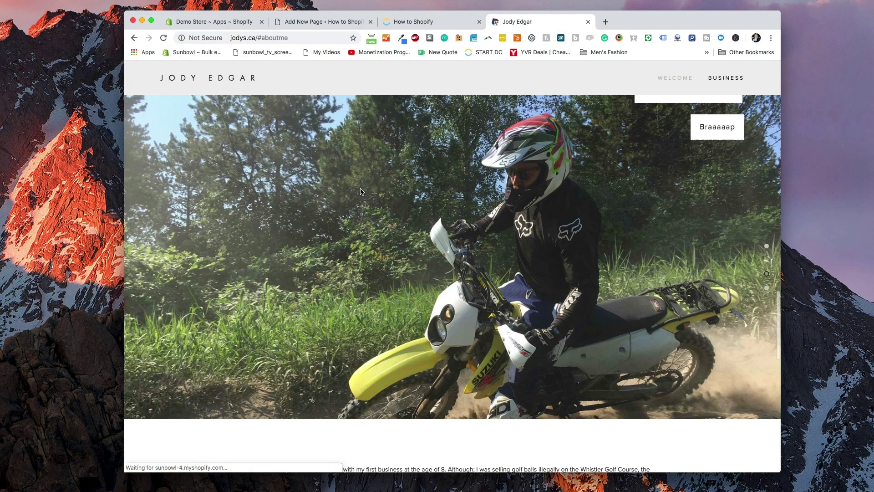
pyautogui.scroll(-5, 360, 191)
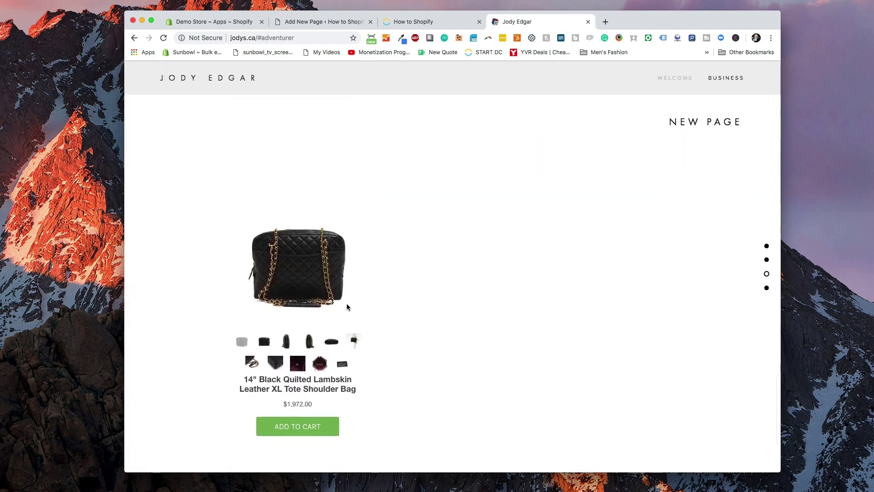
pyautogui.click(310, 428)
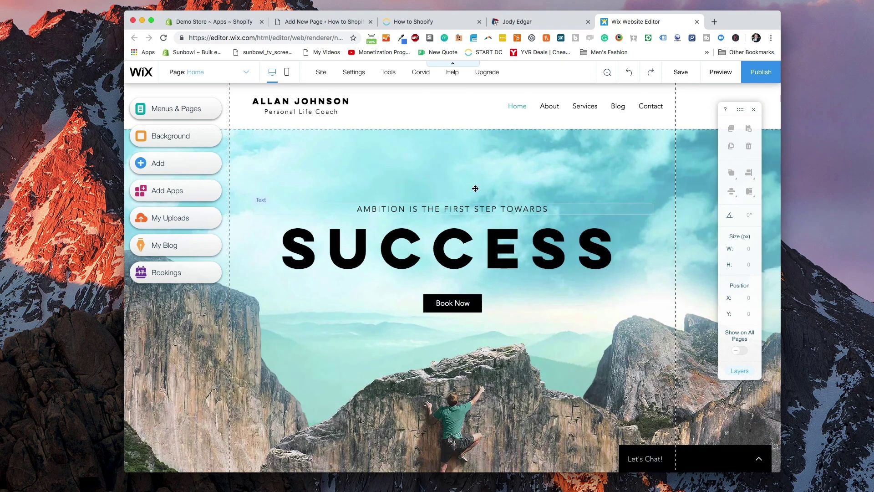
# In the Wix website editor, add an HTML iframe embed to the Home page.
pyautogui.scroll(-3, 455, 217)
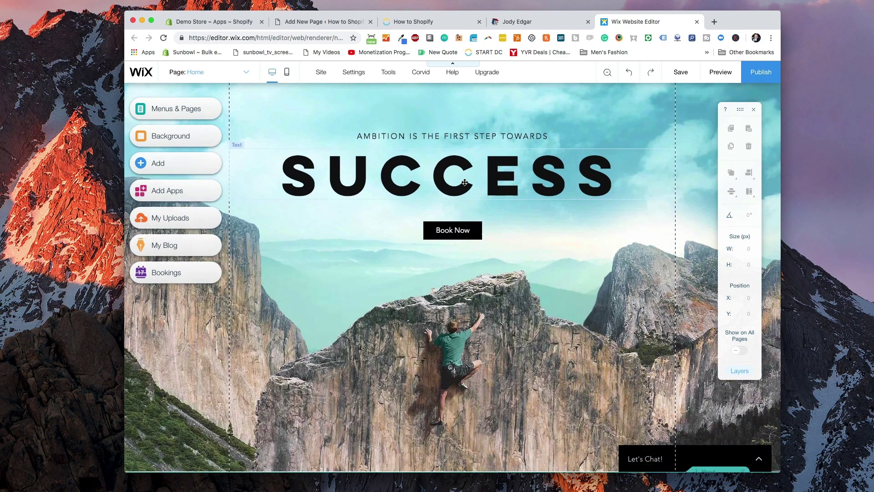
pyautogui.scroll(3, 465, 186)
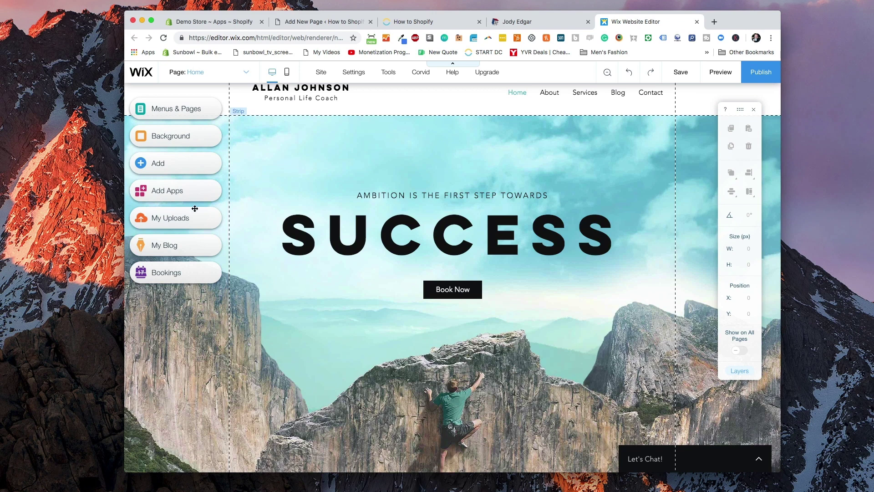
pyautogui.click(168, 174)
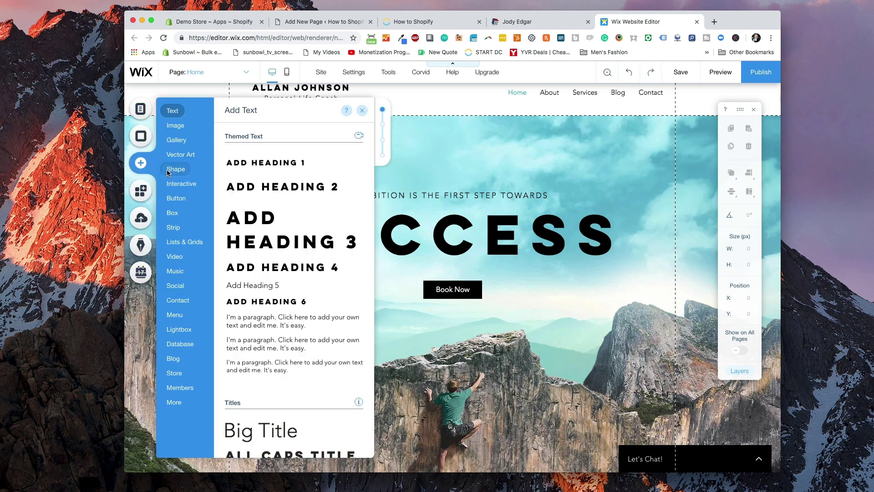
pyautogui.moveTo(176, 169)
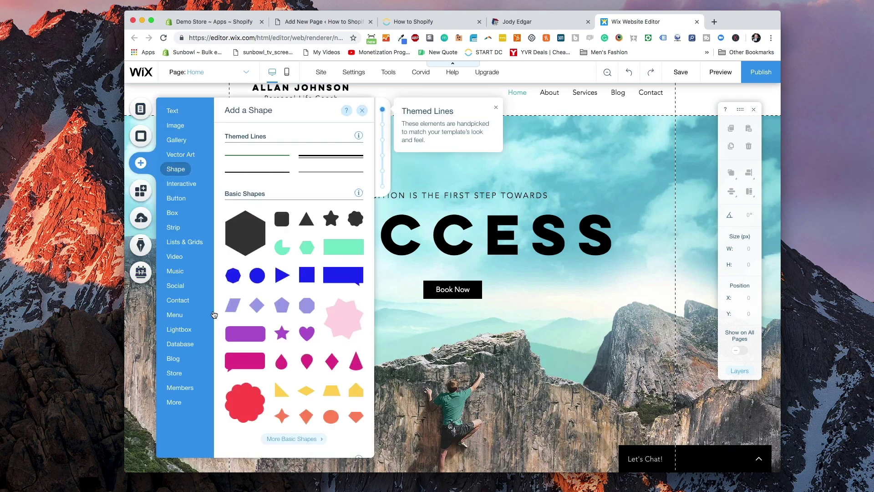
pyautogui.moveTo(180, 404)
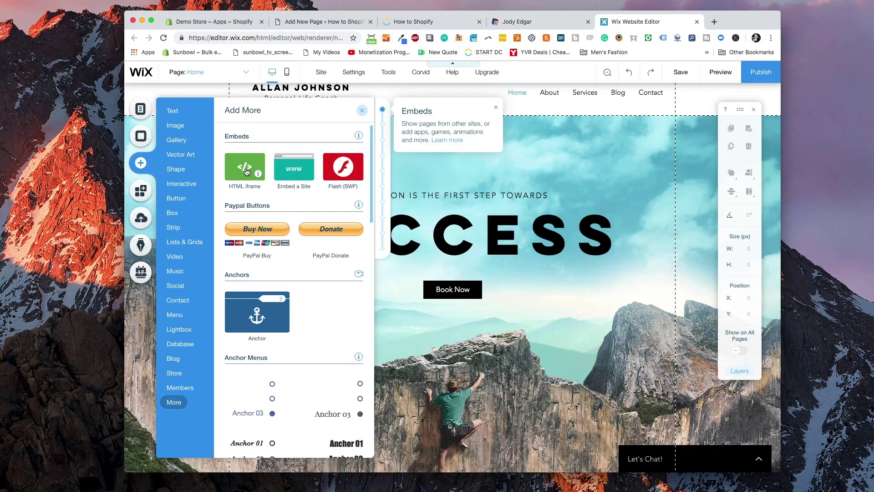
pyautogui.click(246, 171)
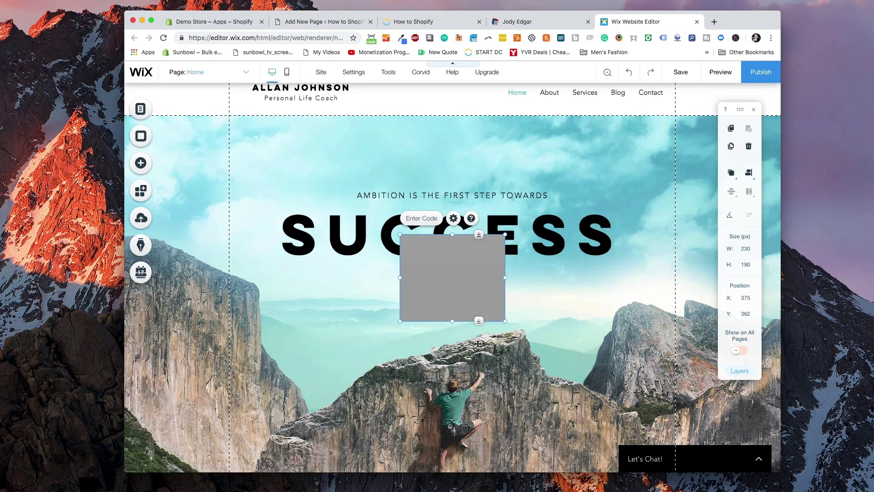
# Place the HTML iframe just below the Book Now button, paste the copied Buy Button embed code into it and apply it.
pyautogui.moveTo(478, 343); pyautogui.dragTo(476, 424)
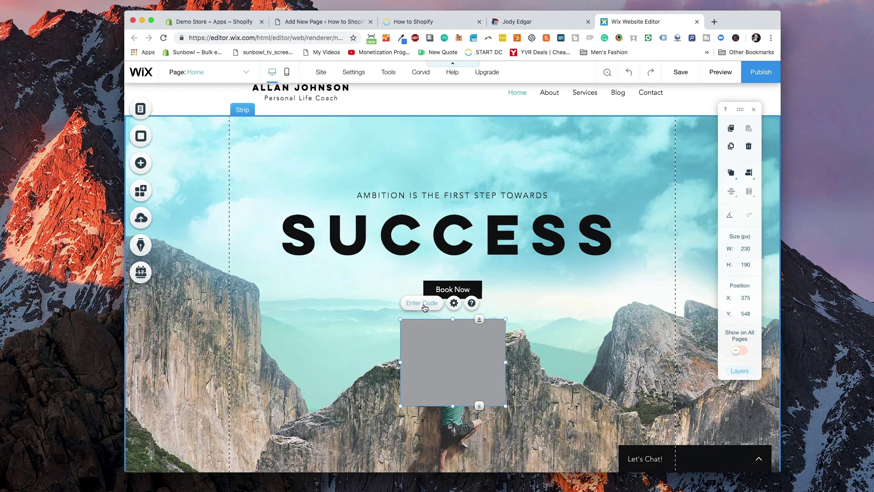
pyautogui.click(454, 303)
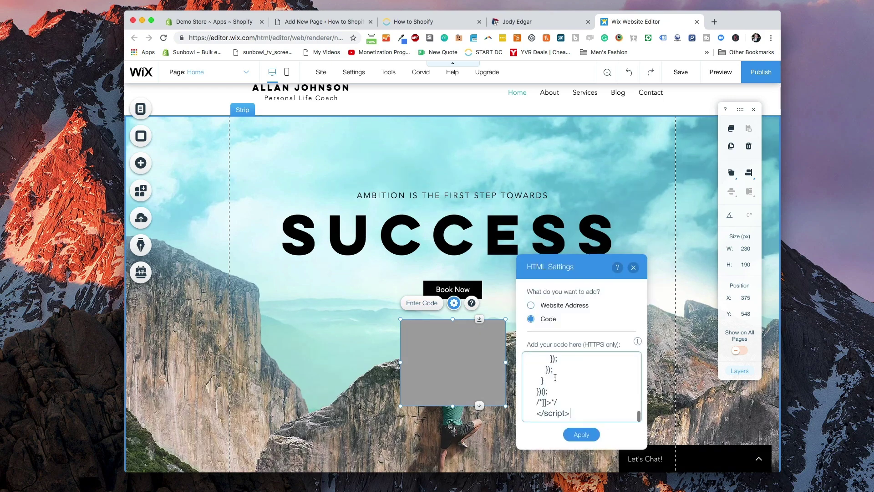
pyautogui.click(588, 434)
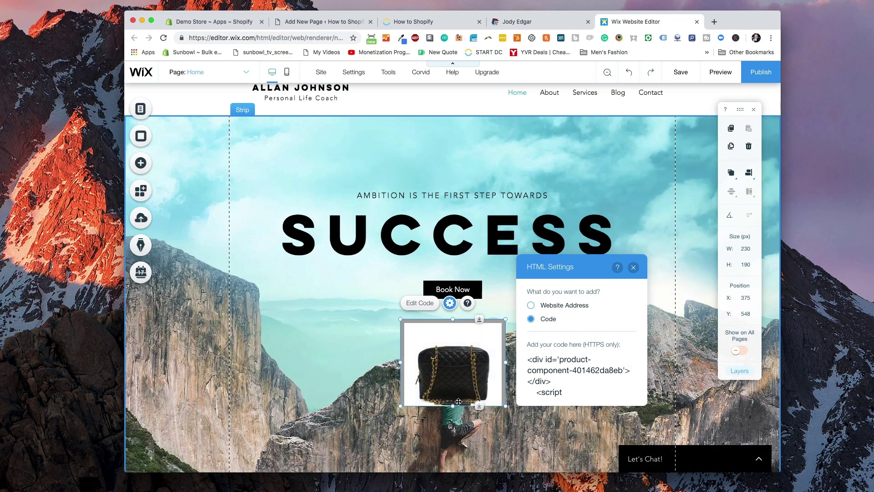
# Resize the embedded product frame to 209 by 490 px and move it up to X 375, Y 524.
pyautogui.moveTo(453, 407); pyautogui.dragTo(455, 446)
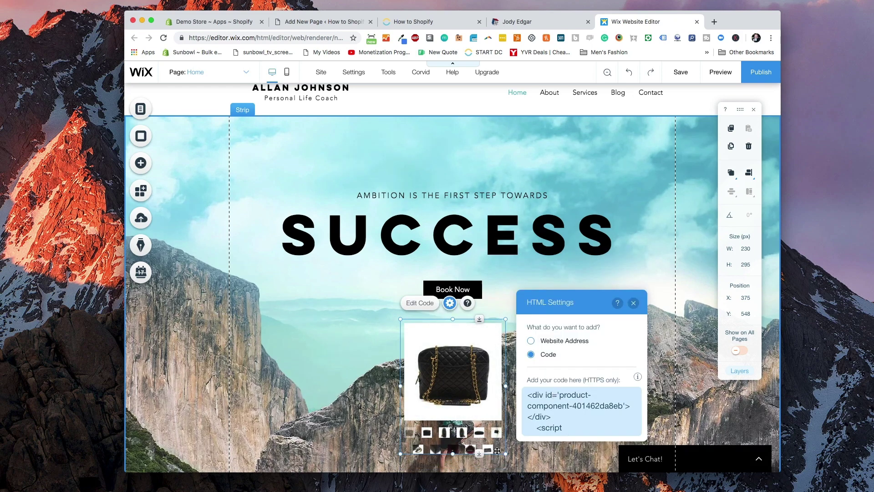
pyautogui.scroll(-3, 454, 348)
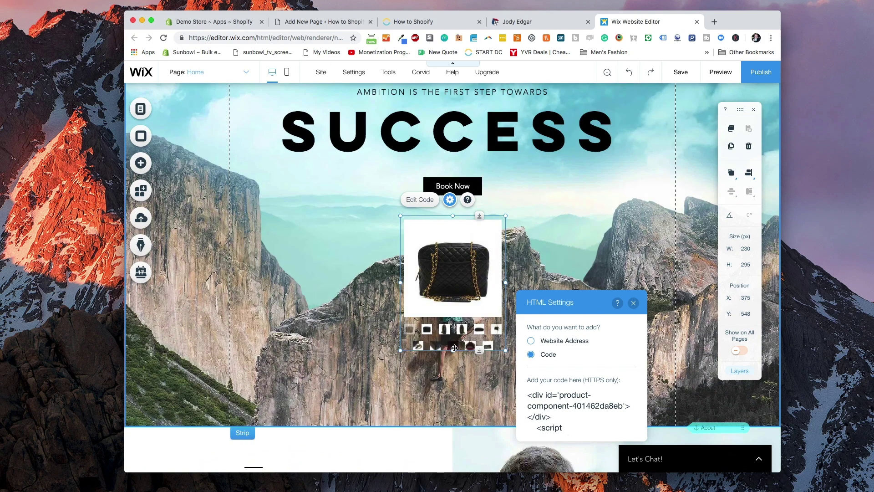
pyautogui.moveTo(453, 350); pyautogui.dragTo(452, 398)
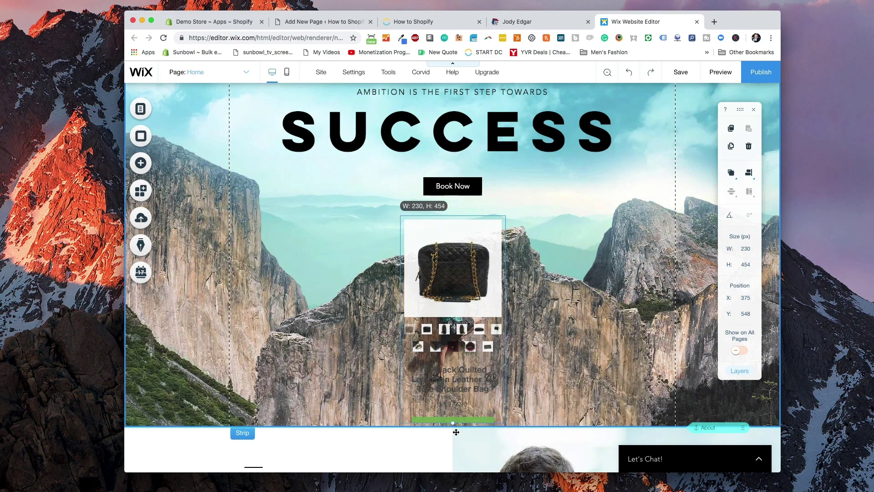
pyautogui.moveTo(460, 439); pyautogui.dragTo(460, 440)
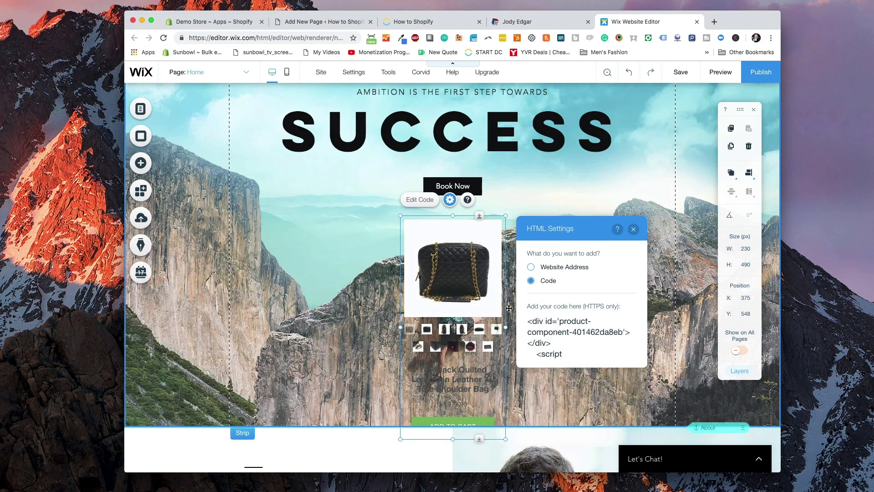
pyautogui.moveTo(506, 327)
pyautogui.mouseDown()
pyautogui.moveTo(528, 327)
pyautogui.moveTo(490, 319)
pyautogui.moveTo(498, 319)
pyautogui.mouseUp()
pyautogui.moveTo(465, 276); pyautogui.dragTo(465, 266)
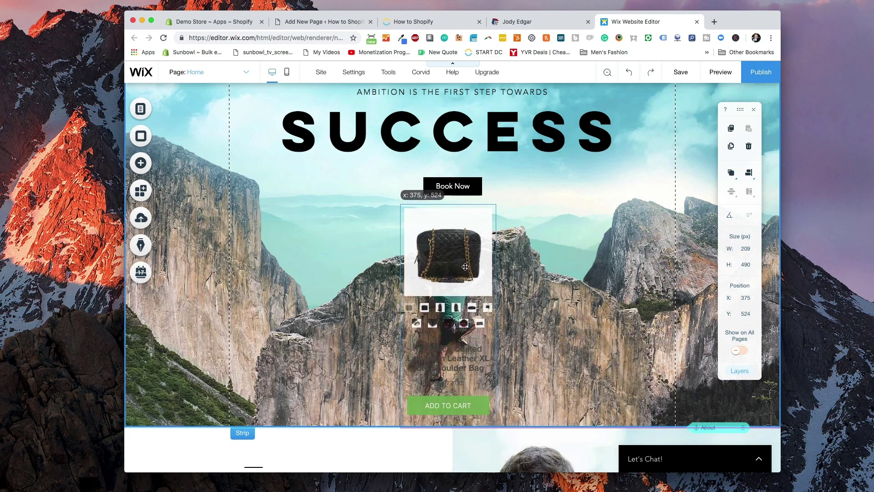
pyautogui.click(573, 178)
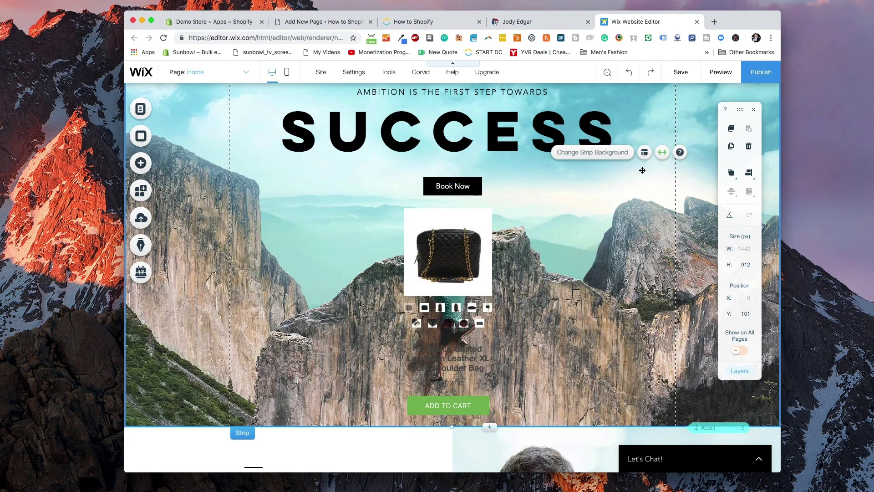
# Preview the Wix page and test adding the embedded shoulder bag to the cart.
pyautogui.click(719, 72)
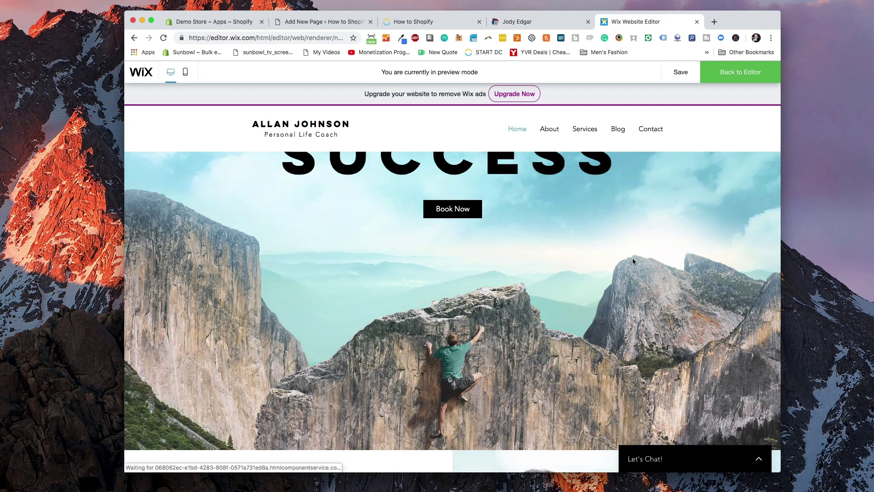
pyautogui.scroll(-3, 524, 273)
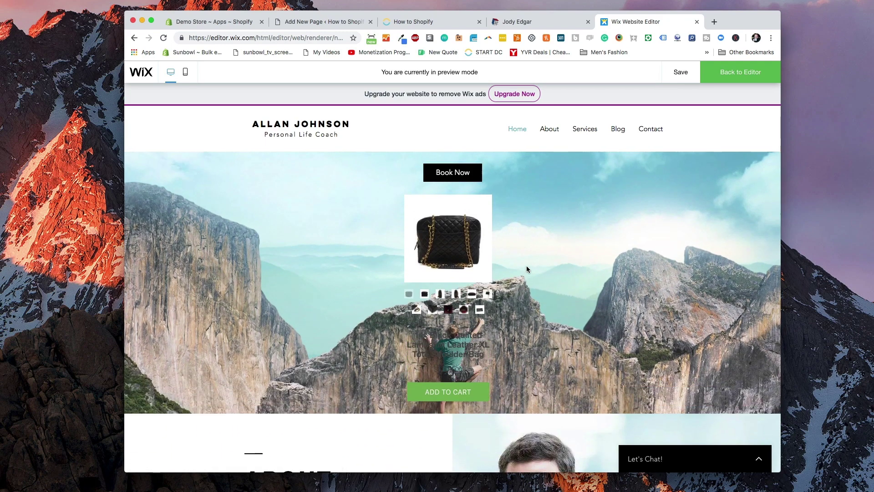
pyautogui.click(457, 393)
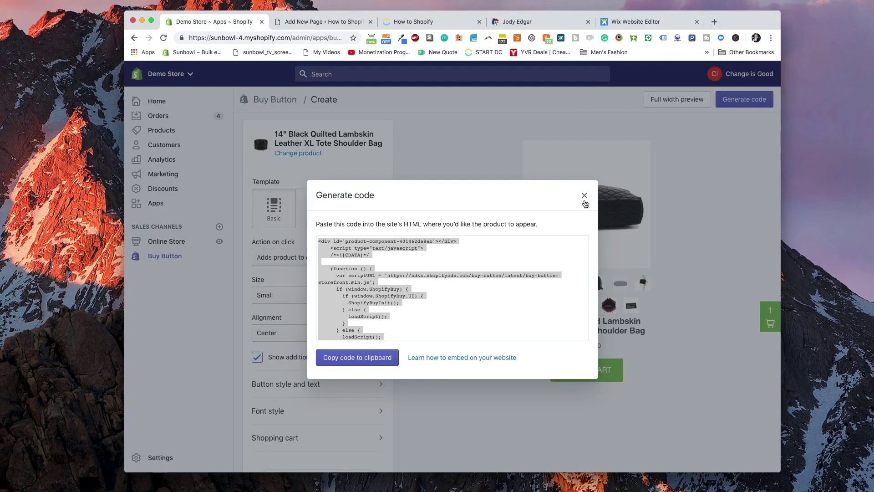
# In the Shopify Buy Button setup, set the click action to "Directs shoppers to checkout", generate the new embed code and copy it.
pyautogui.click(584, 196)
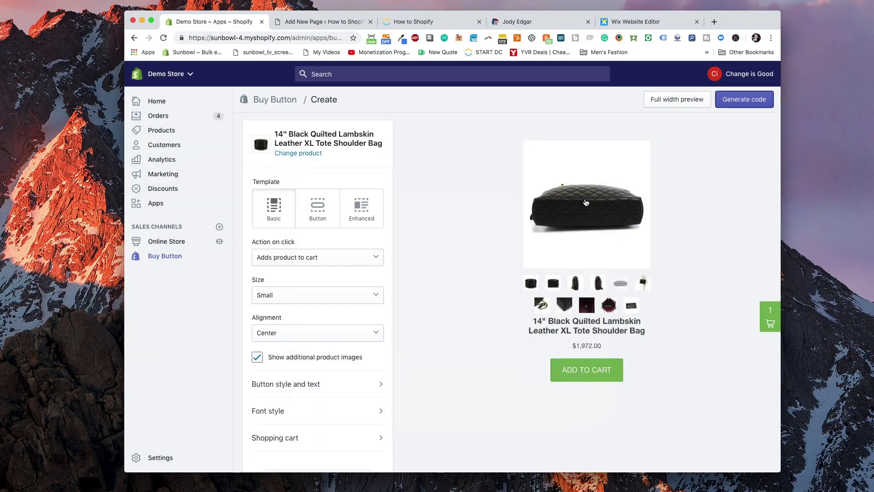
pyautogui.click(328, 262)
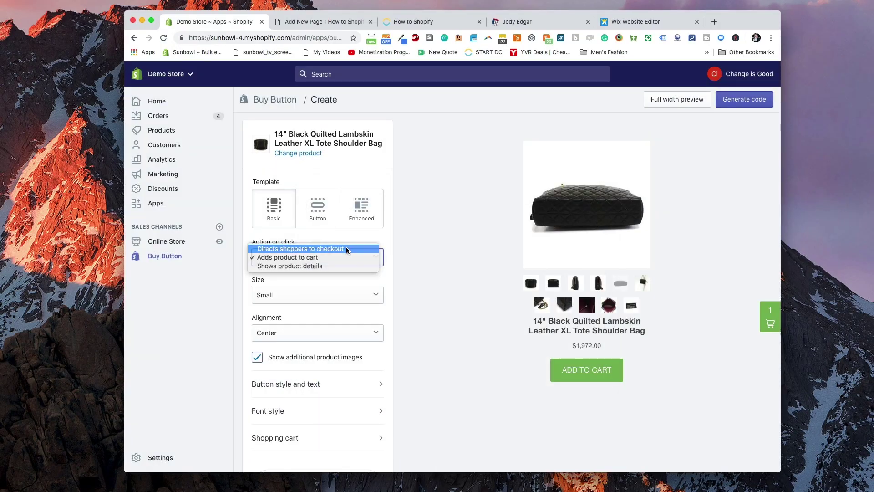
pyautogui.click(347, 250)
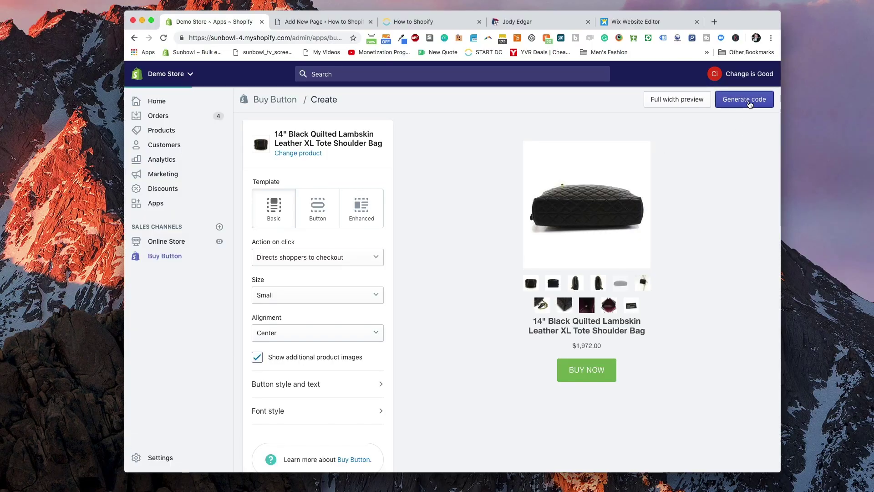
pyautogui.click(745, 99)
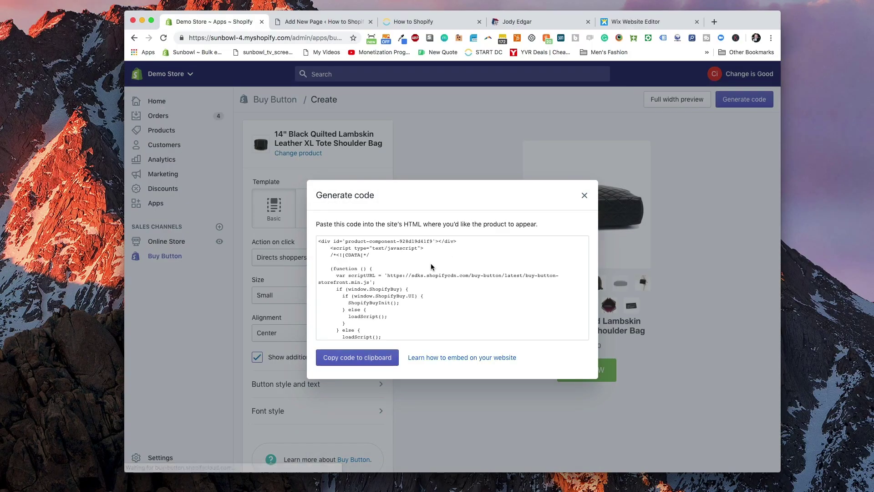
pyautogui.click(407, 282)
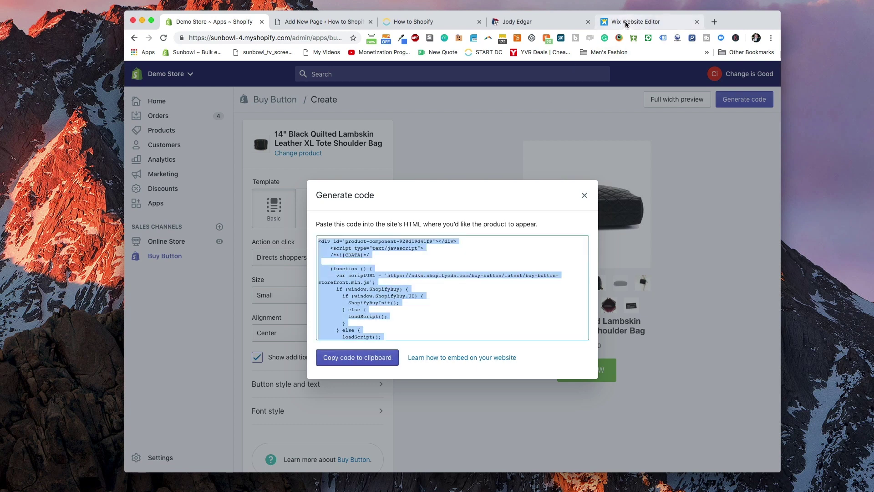
# Return from the Wix preview to the editor and replace the iframe's code with the newly copied checkout Buy Button code.
pyautogui.click(646, 21)
pyautogui.click(490, 205)
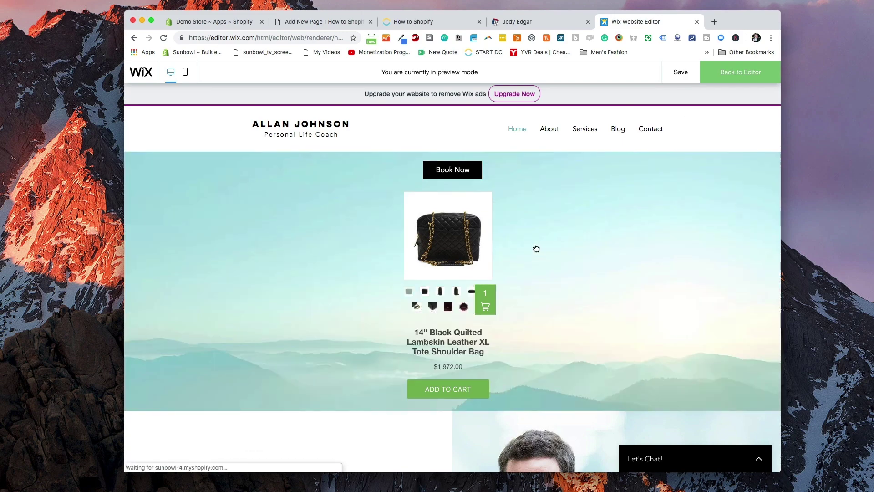
pyautogui.click(740, 72)
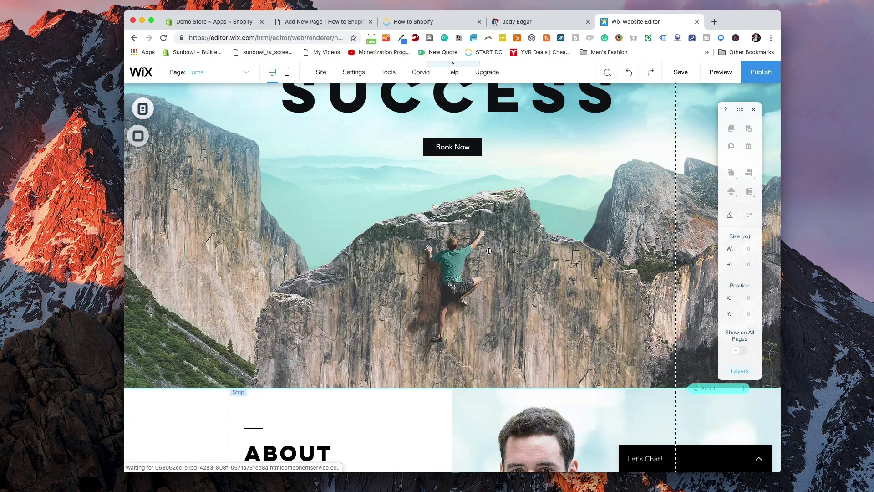
pyautogui.click(430, 192)
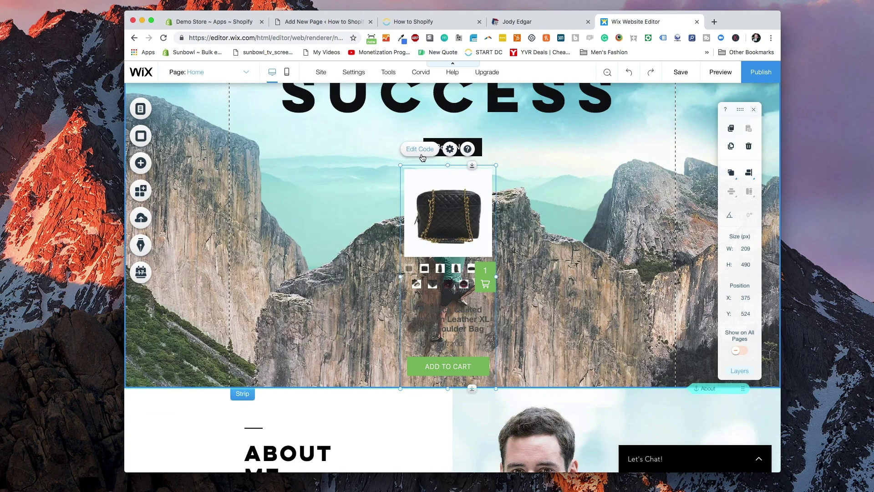
pyautogui.click(450, 149)
pyautogui.press('super+v')
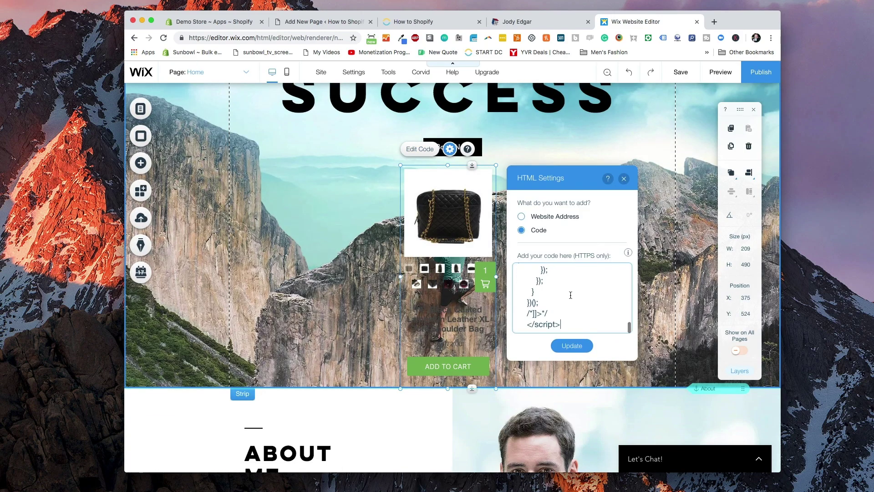
pyautogui.click(572, 345)
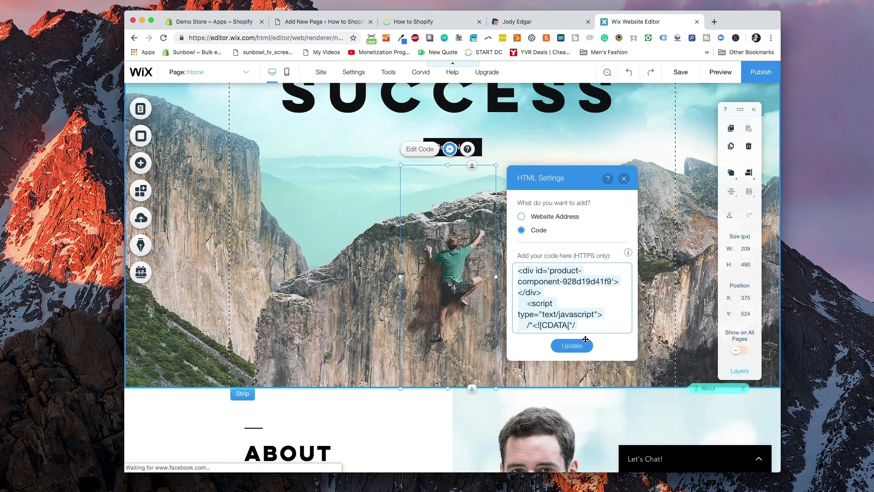
pyautogui.click(624, 179)
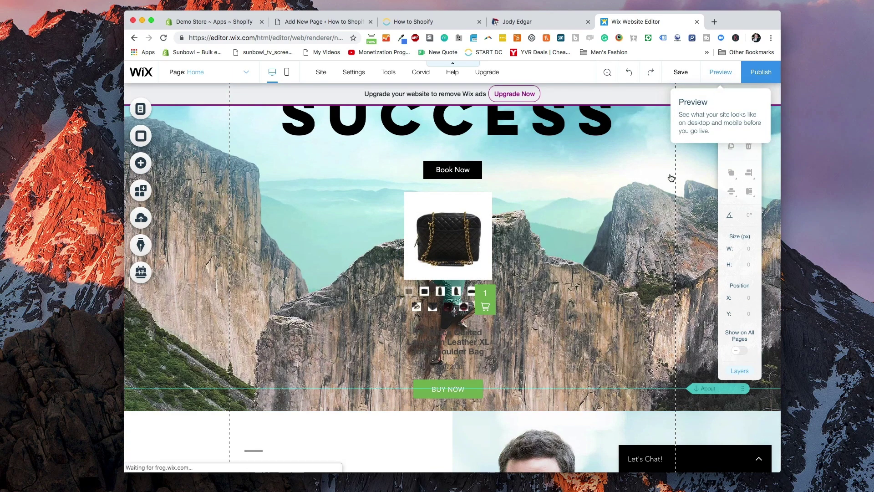
# Preview the updated Wix page and test the product's Buy Now button.
pyautogui.click(720, 72)
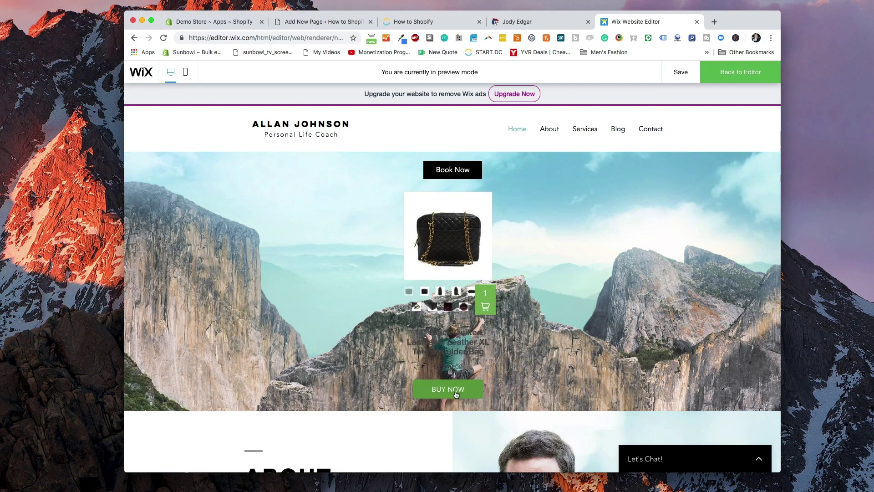
pyautogui.click(455, 393)
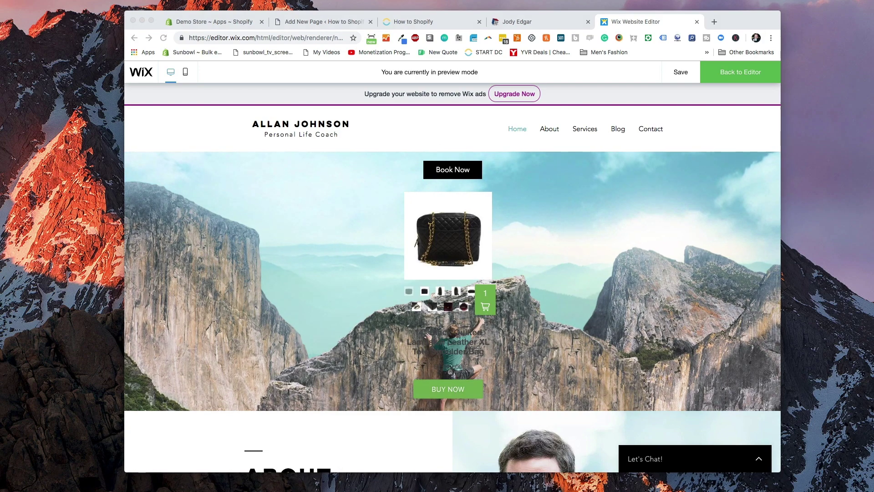